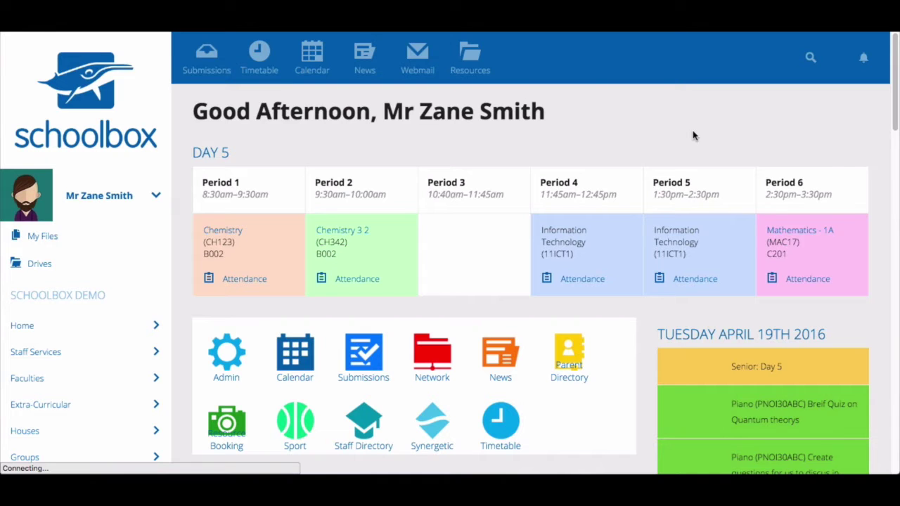
Step: Go from the dashboard through Submissions to the 9AH French (FREA1) course page
left_click(227, 79)
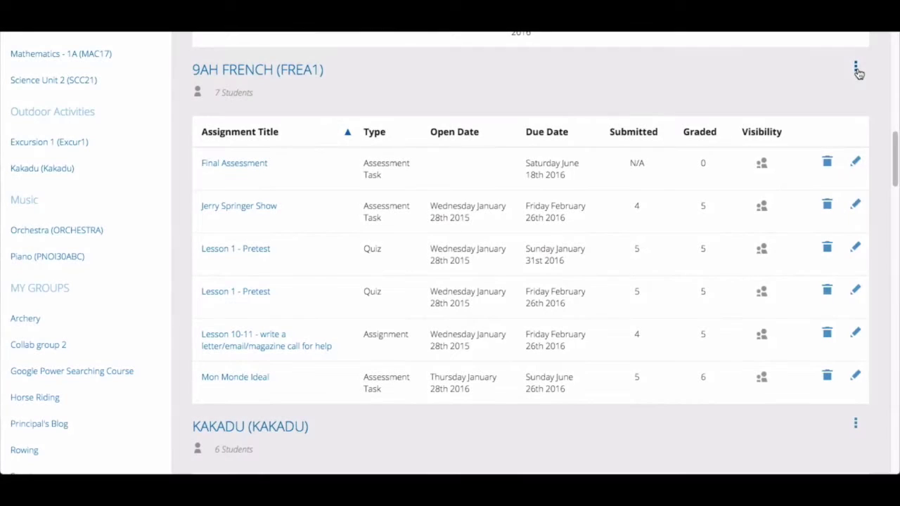
left_click(856, 69)
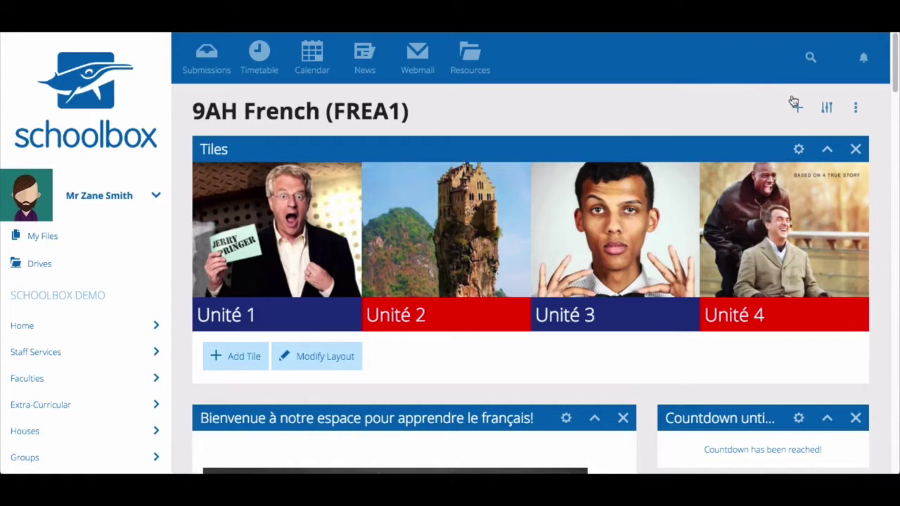
Step: Open the Semester 1 2016 Marksheet for 9AH French from the class actions menu
left_click(856, 109)
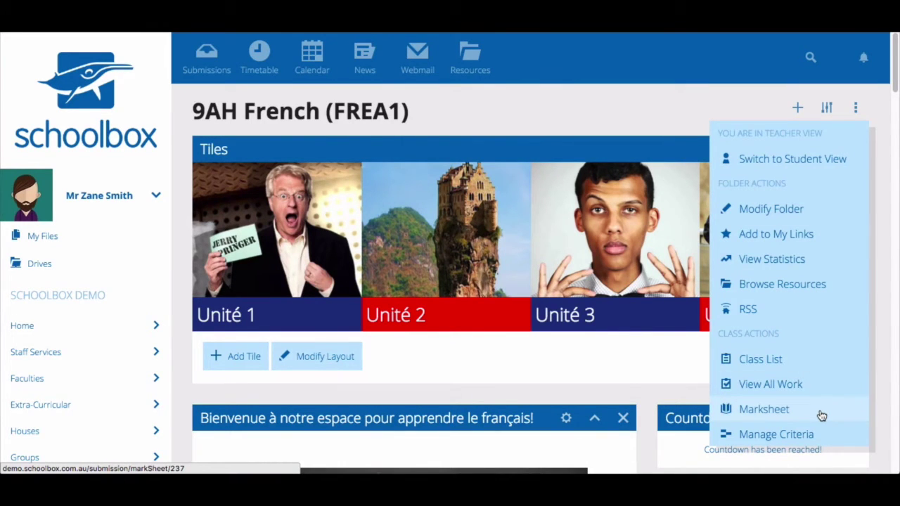
left_click(764, 409)
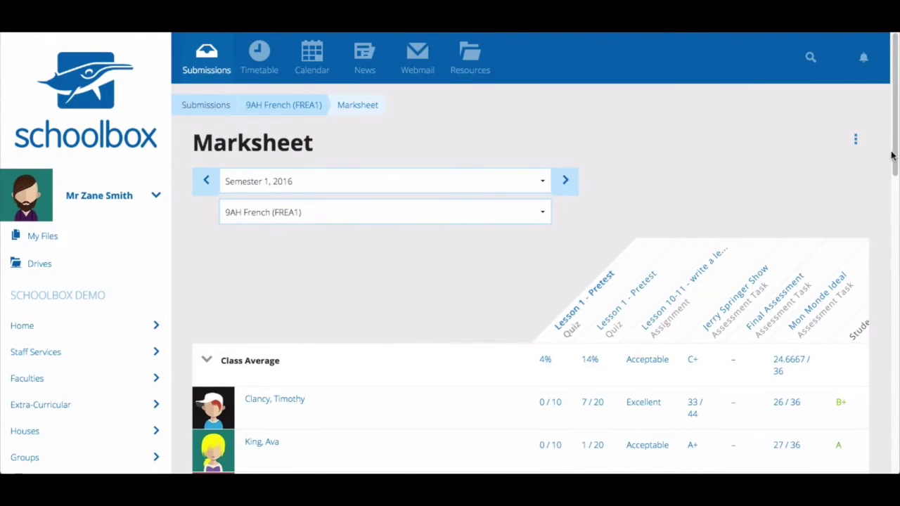
left_click_drag(894, 146, 887, 171)
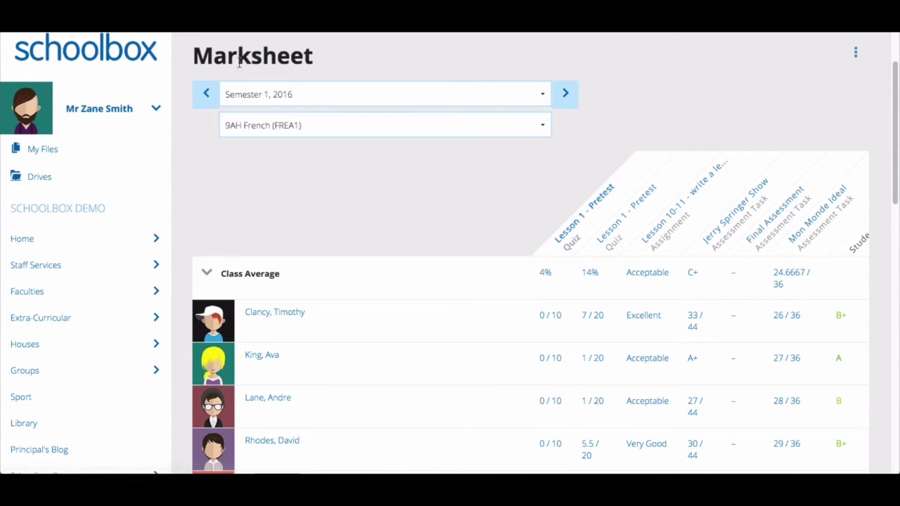
left_click(206, 97)
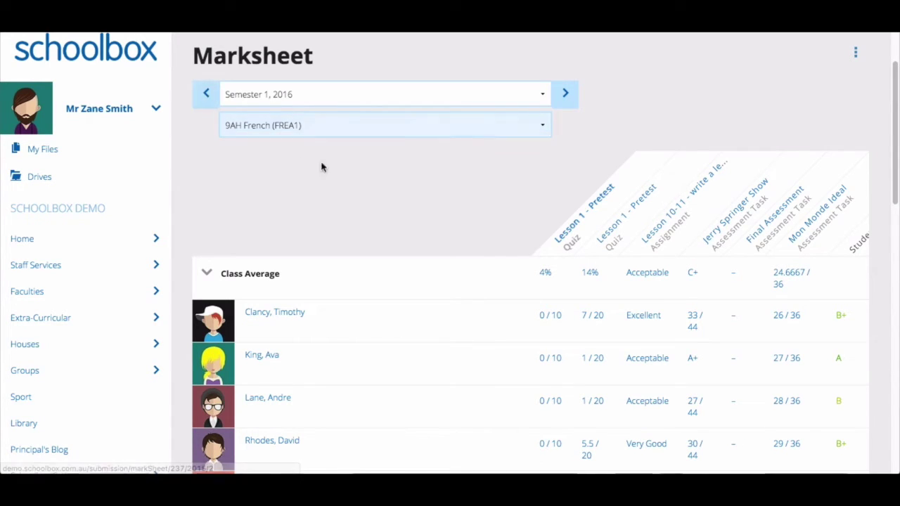
left_click(542, 129)
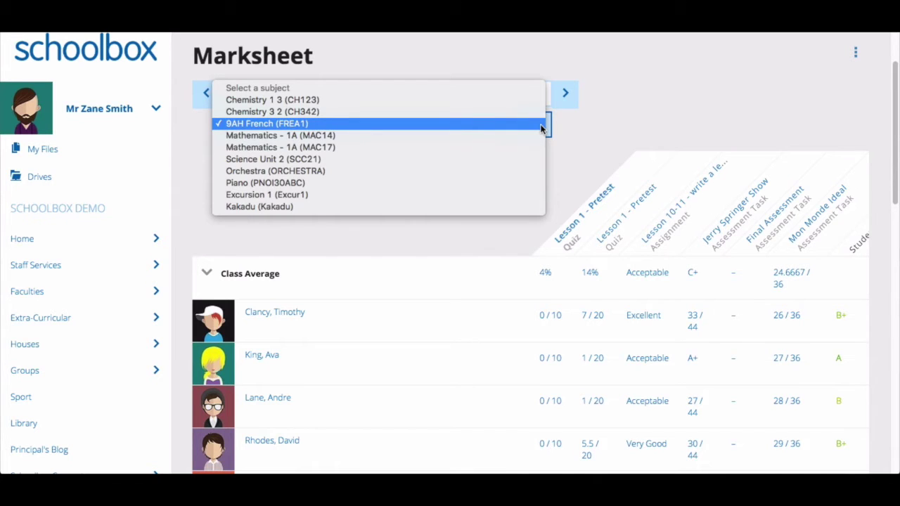
left_click(541, 125)
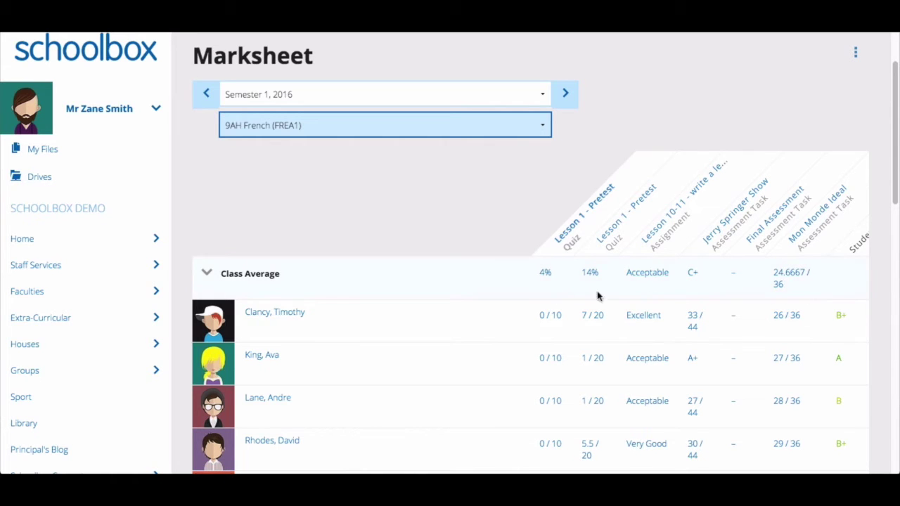
scroll(502, 296, "down", 5)
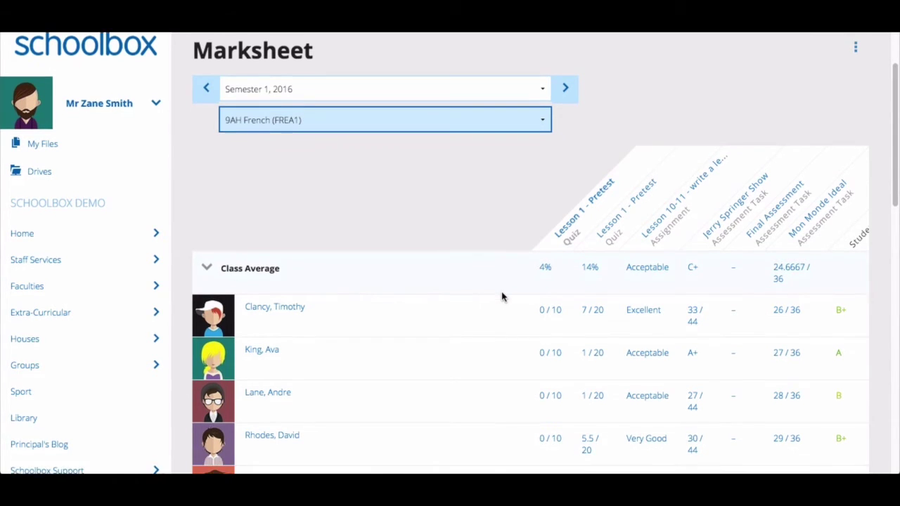
left_click_drag(678, 412, 795, 368)
scroll(801, 363, "up", 1)
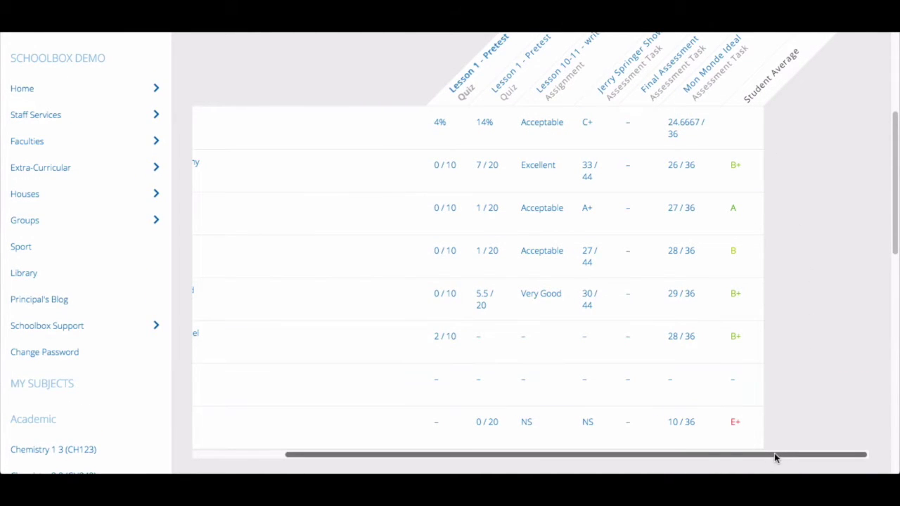
left_click_drag(774, 458, 580, 456)
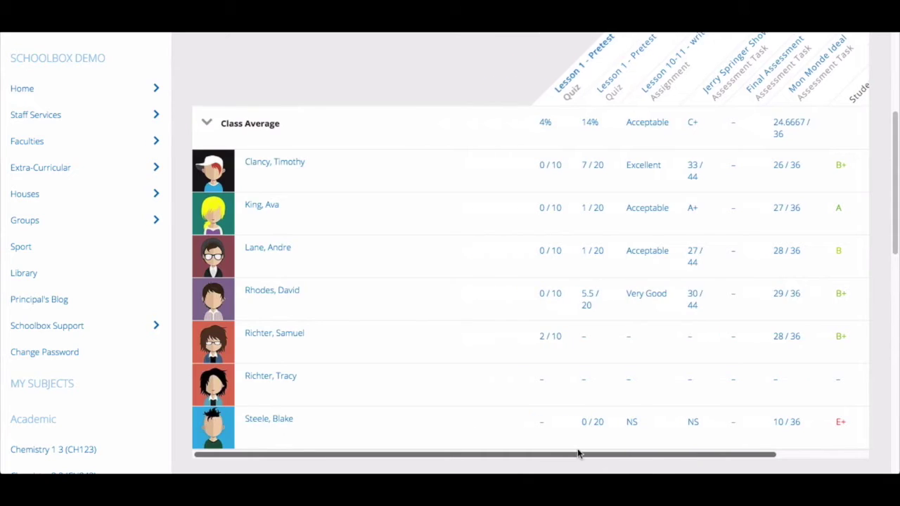
left_click(207, 124)
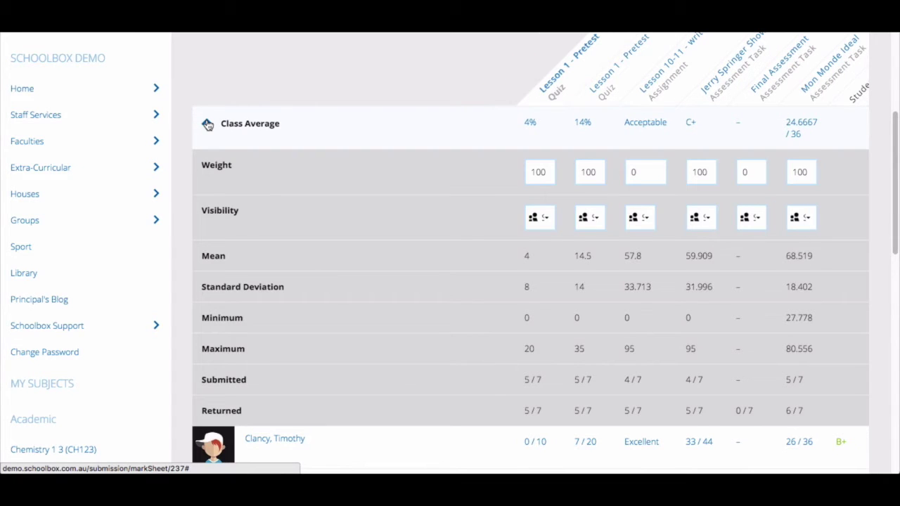
left_click(548, 174)
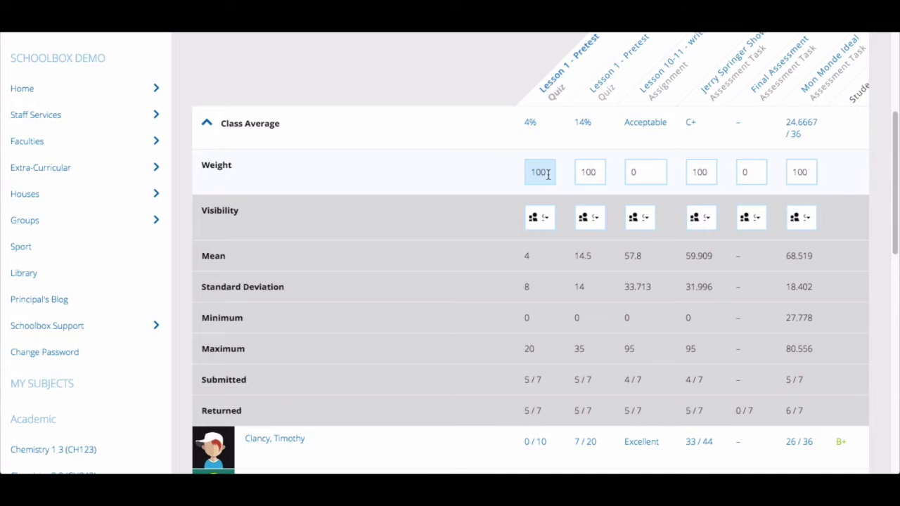
left_click(546, 173)
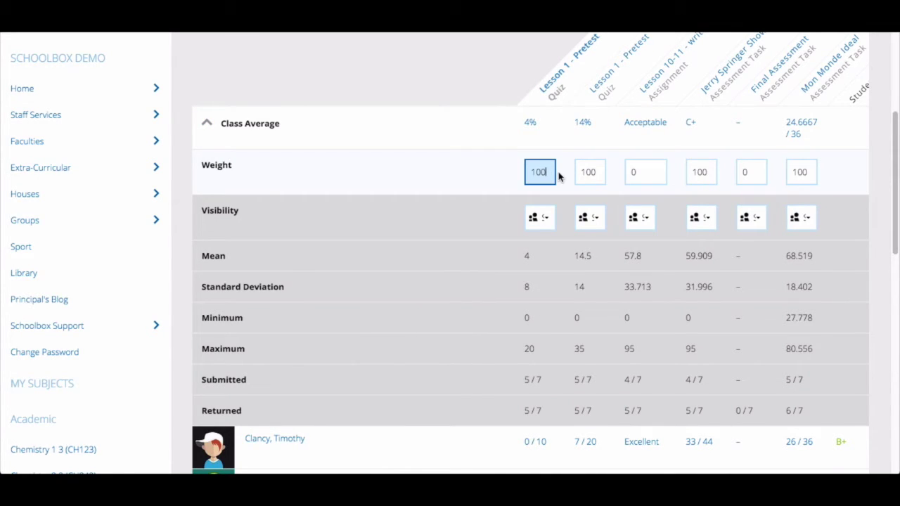
left_click(548, 220)
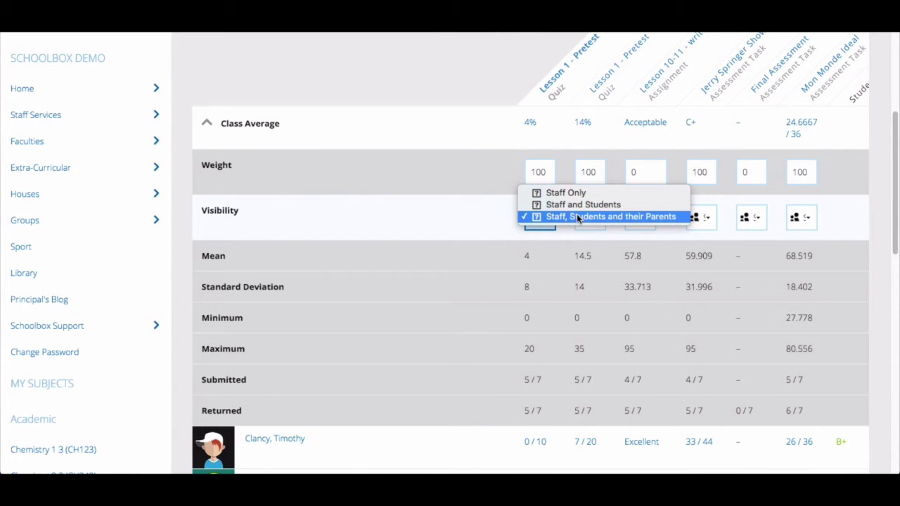
left_click(678, 219)
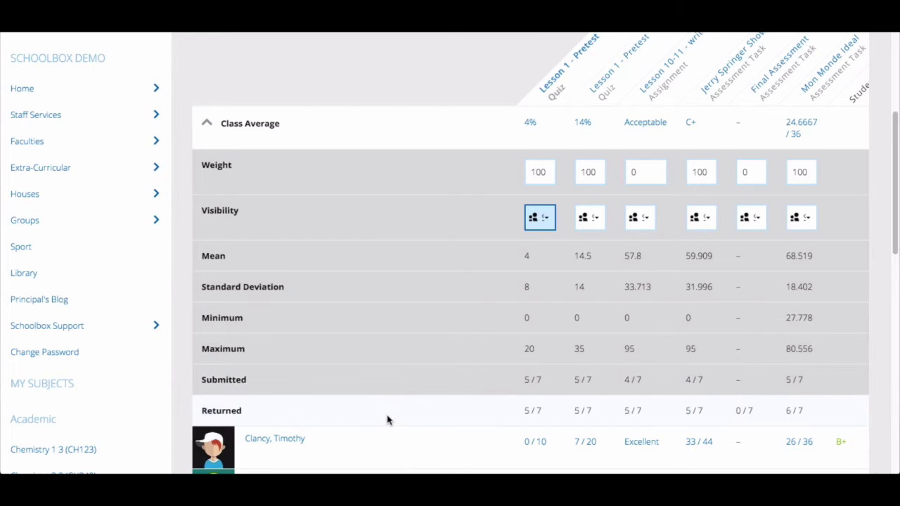
left_click(207, 123)
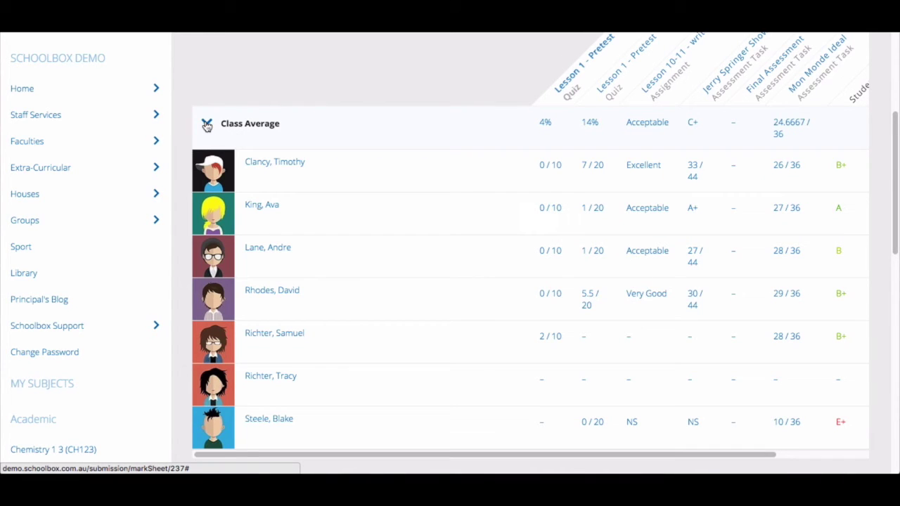
Step: Check the marksheet's extra actions, then bring up the 9AH French class actions from Submissions
scroll(815, 294, "up", 4)
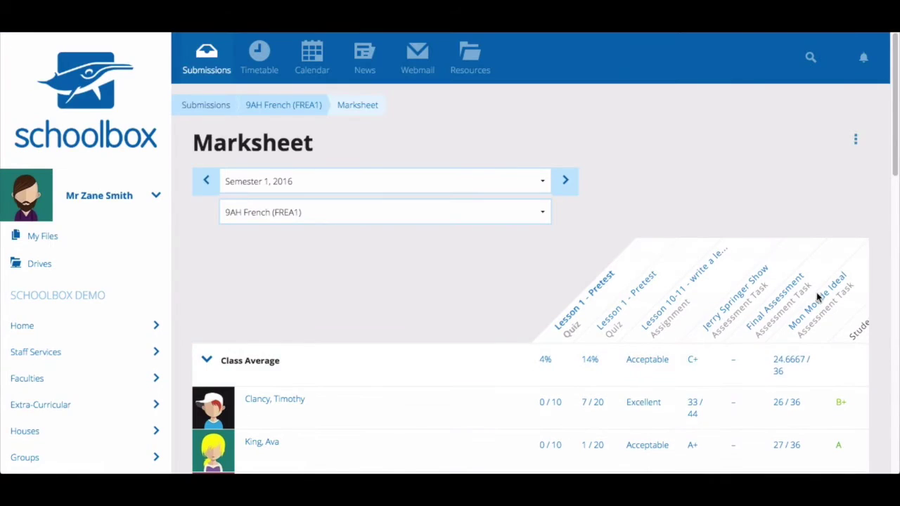
left_click(856, 143)
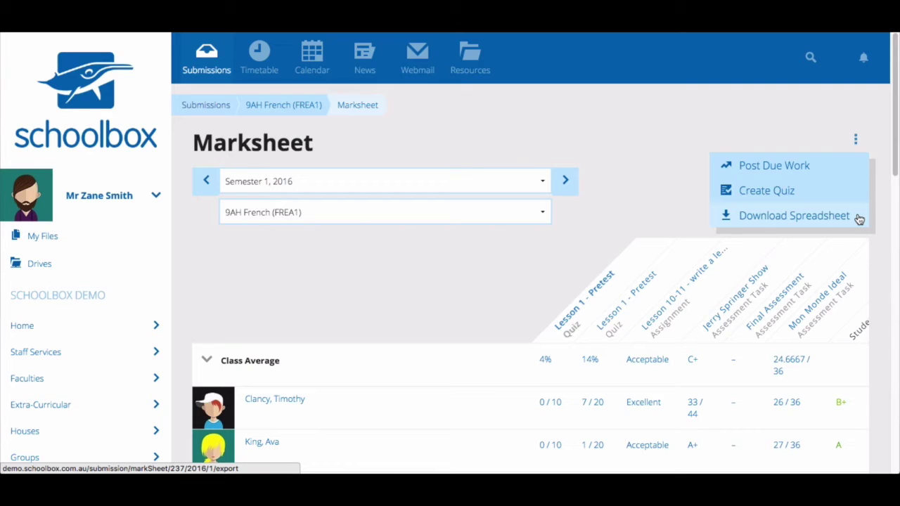
left_click(856, 141)
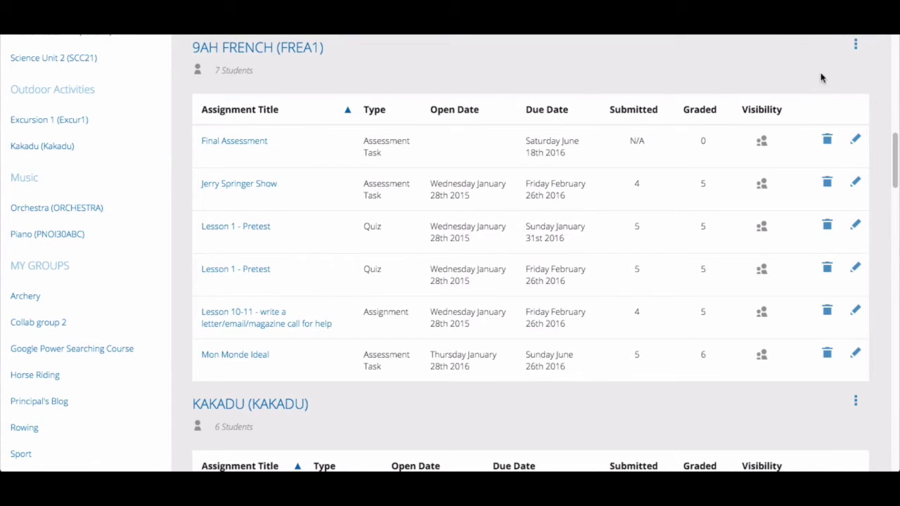
left_click(856, 47)
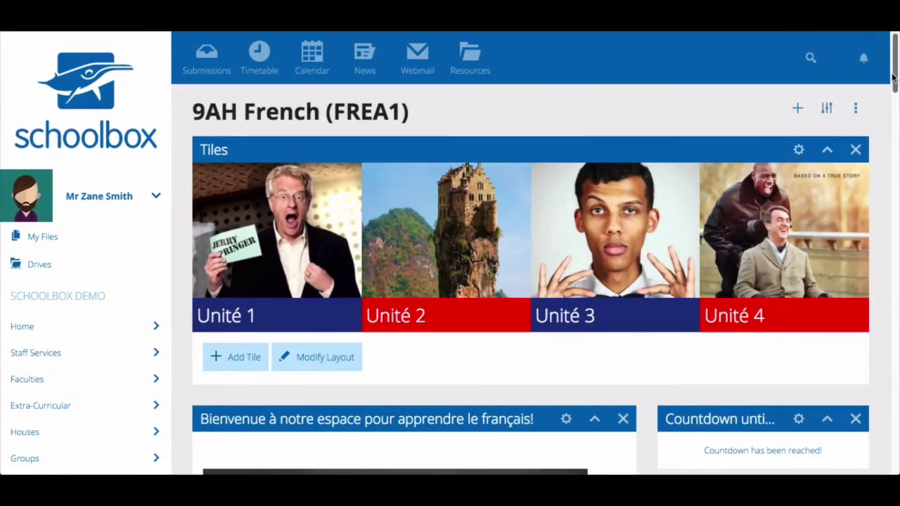
Step: Open the Unit Progress Report for 'Unit 1 - Jerry Jerry!' from its Course Outline menu
left_click_drag(893, 77, 880, 205)
left_click(623, 224)
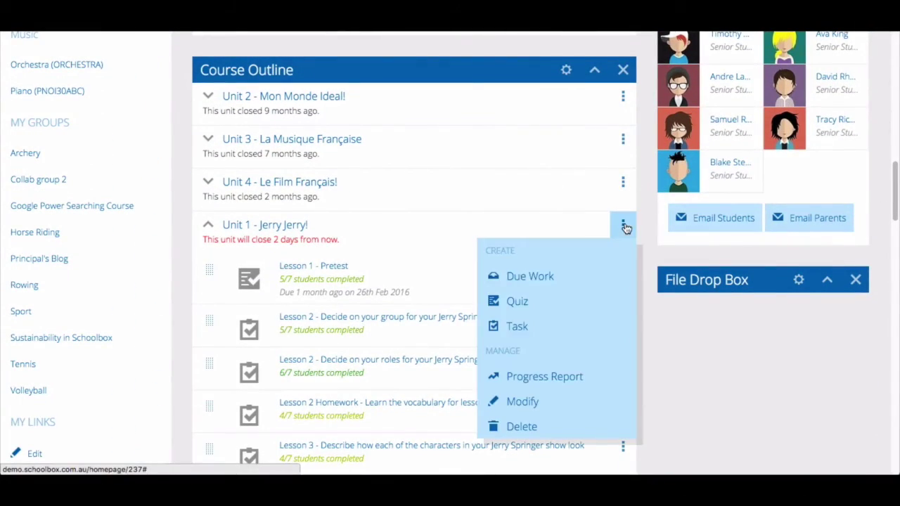
left_click(588, 380)
left_click_drag(893, 176, 841, 167)
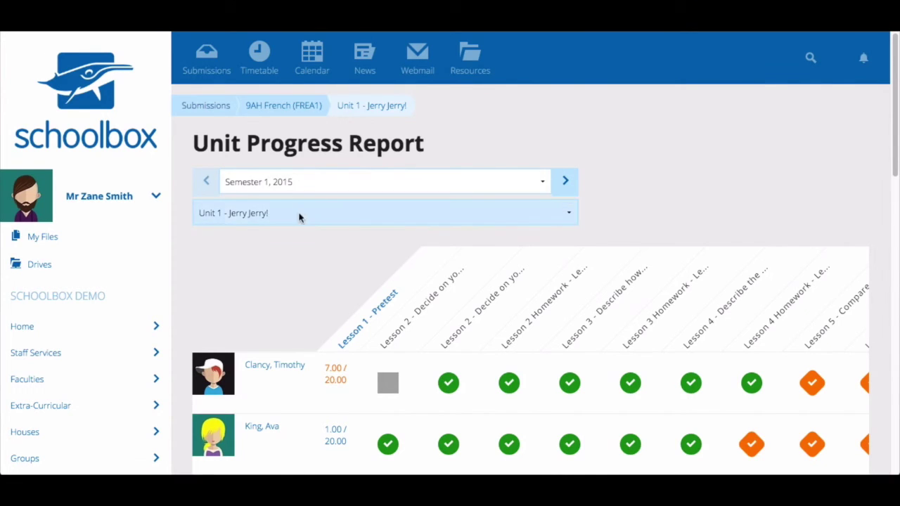
Step: Keep 'Unit 1 - Jerry Jerry!' selected and tick the third student's Lesson 2 task as completed
left_click(323, 217)
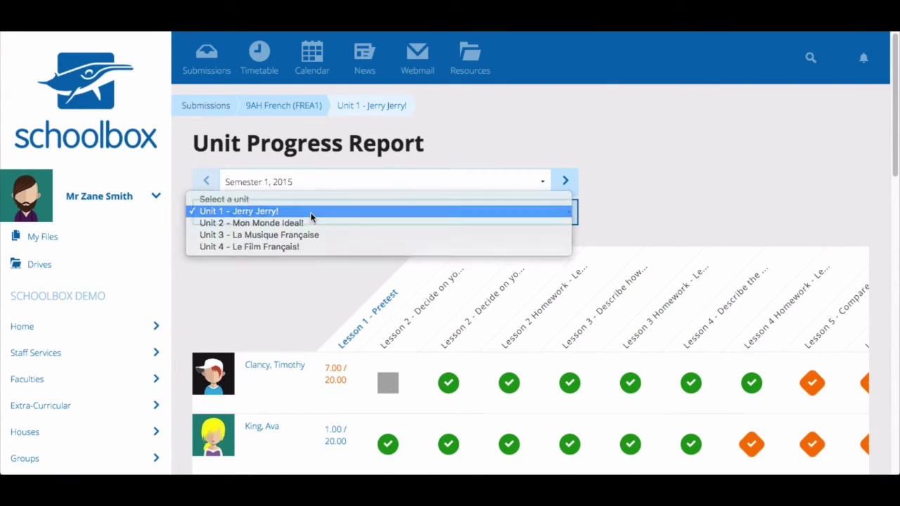
left_click(310, 218)
scroll(554, 237, "down", 3)
scroll(568, 263, "down", 5)
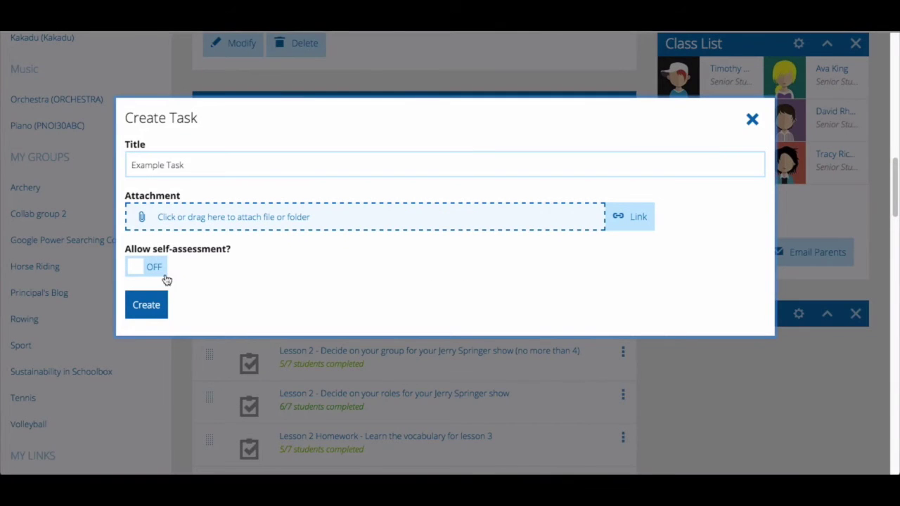
left_click(145, 267)
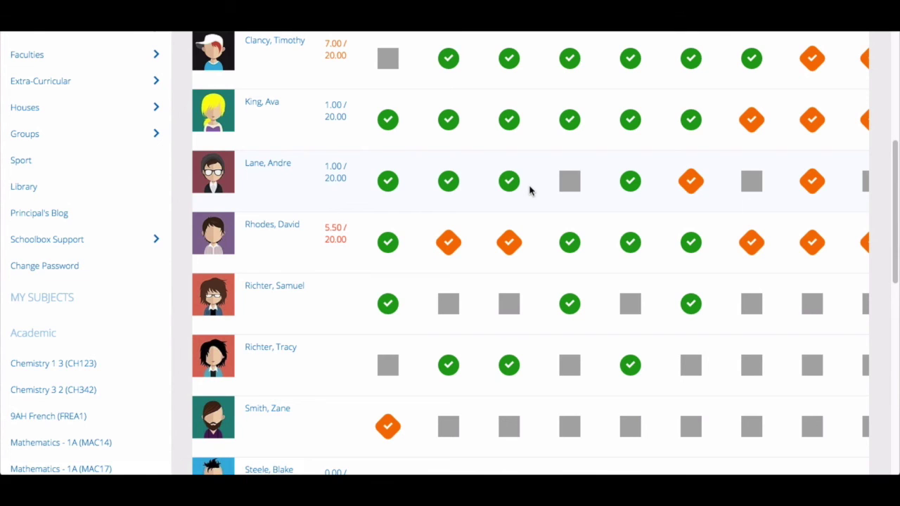
scroll(530, 190, "up", 4)
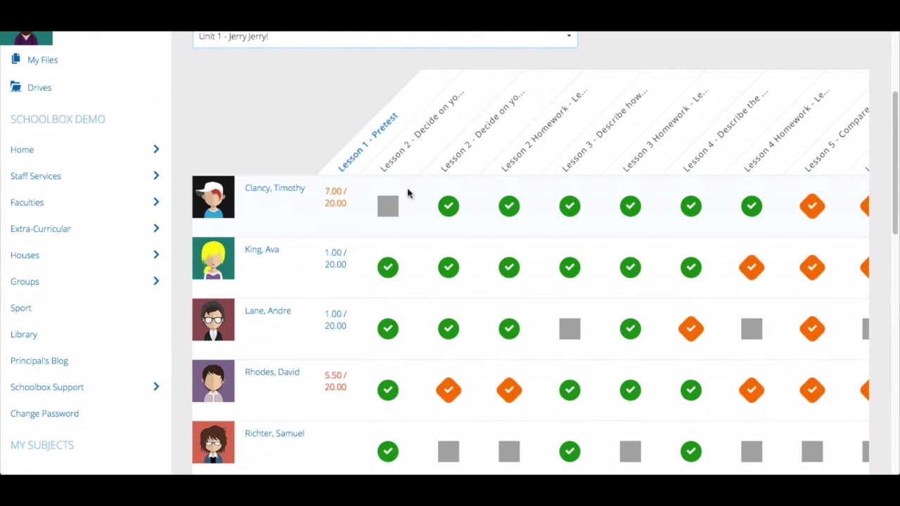